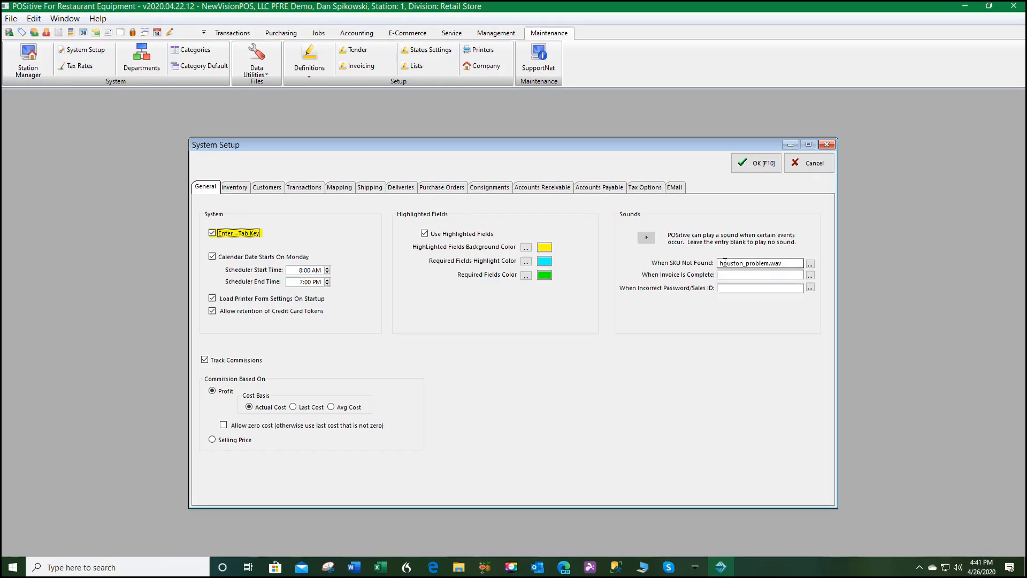
Play the houston_problem.wav sound assigned to the SKU-not-found event in the general settings.
left_click(741, 263)
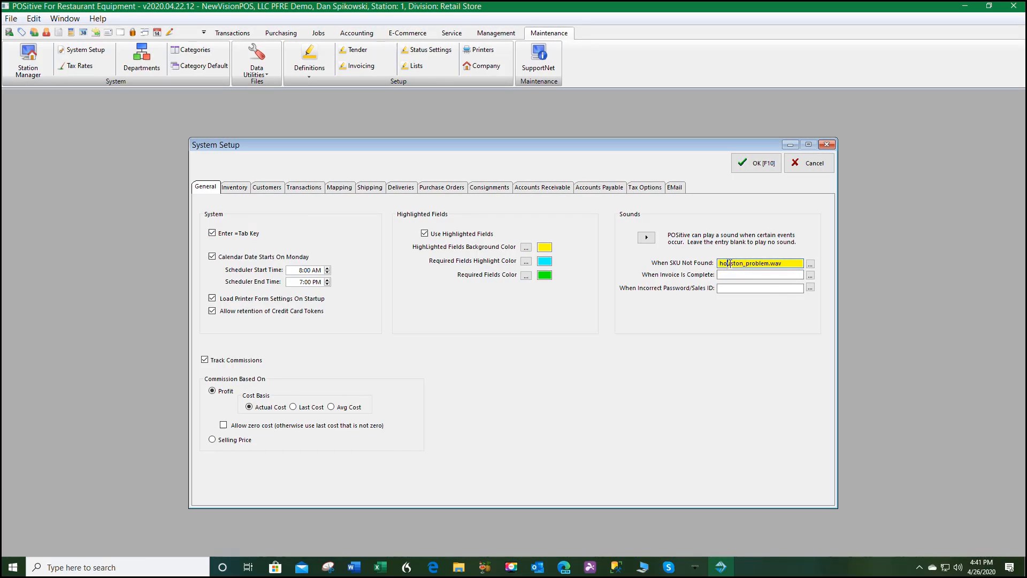
left_click(645, 237)
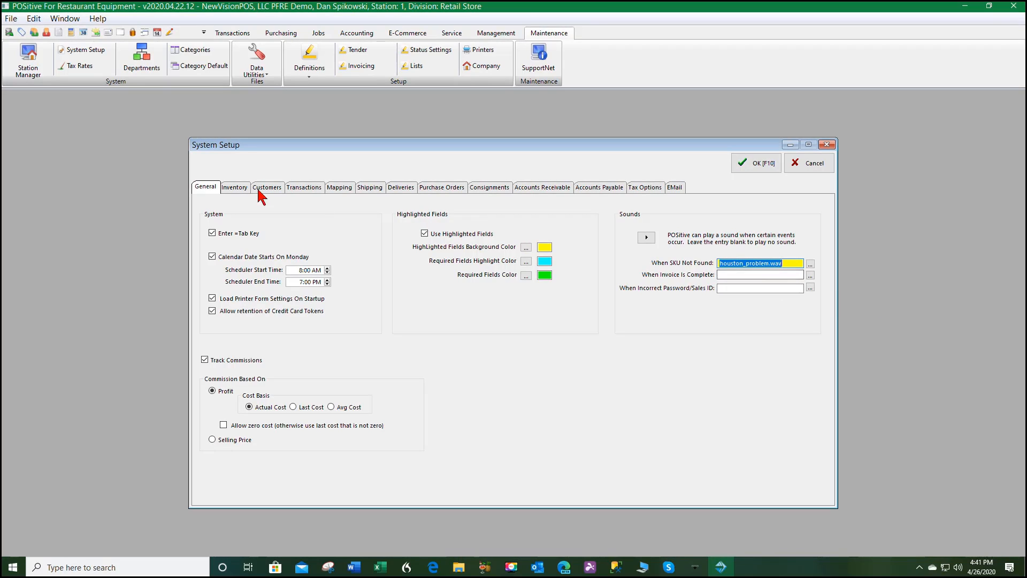
Review the inventory settings for general options, pricing, serial numbers, trade-ins, invoicing and allocations, plus the customer defaults.
left_click(237, 188)
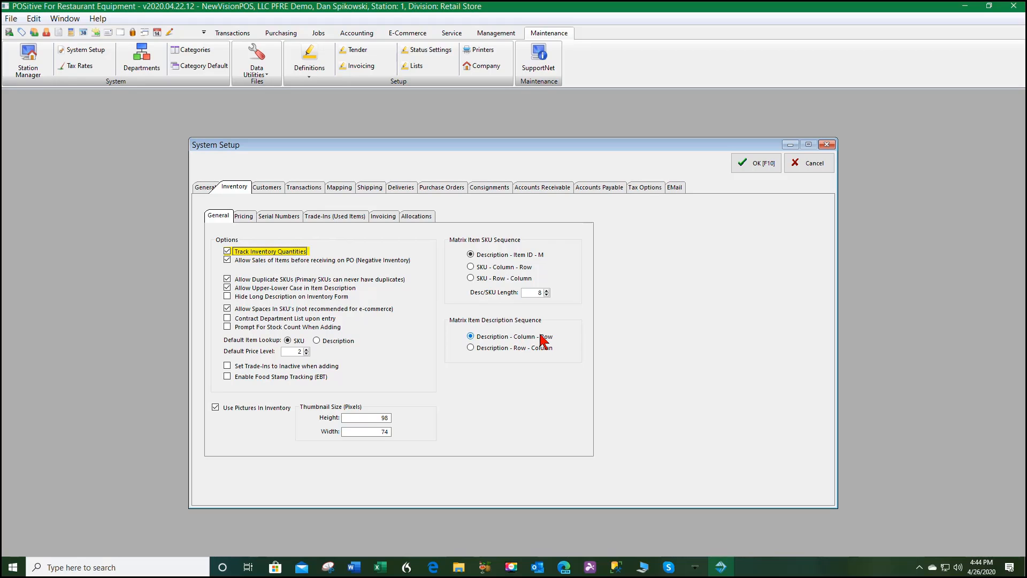
left_click(246, 217)
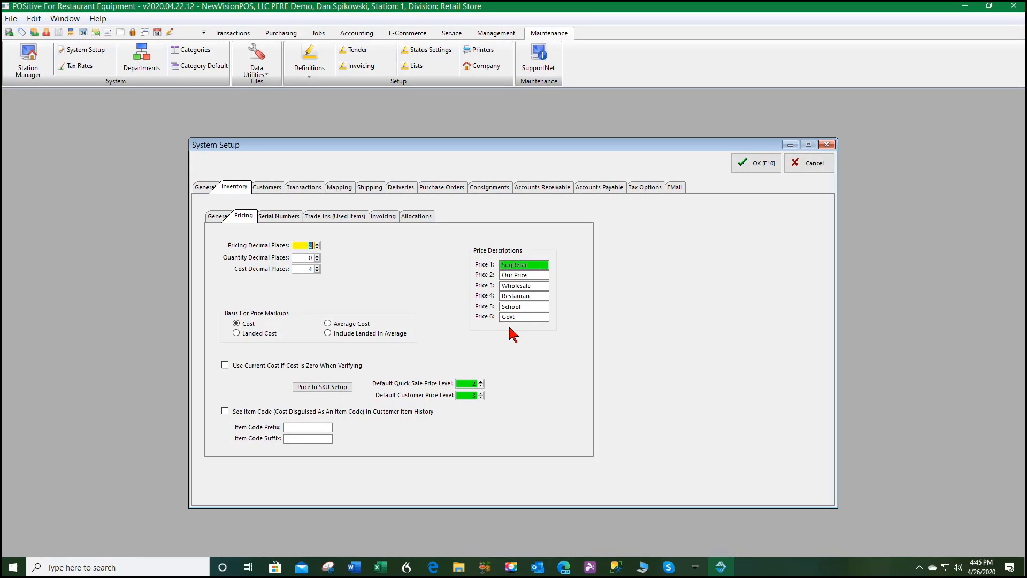
left_click(274, 215)
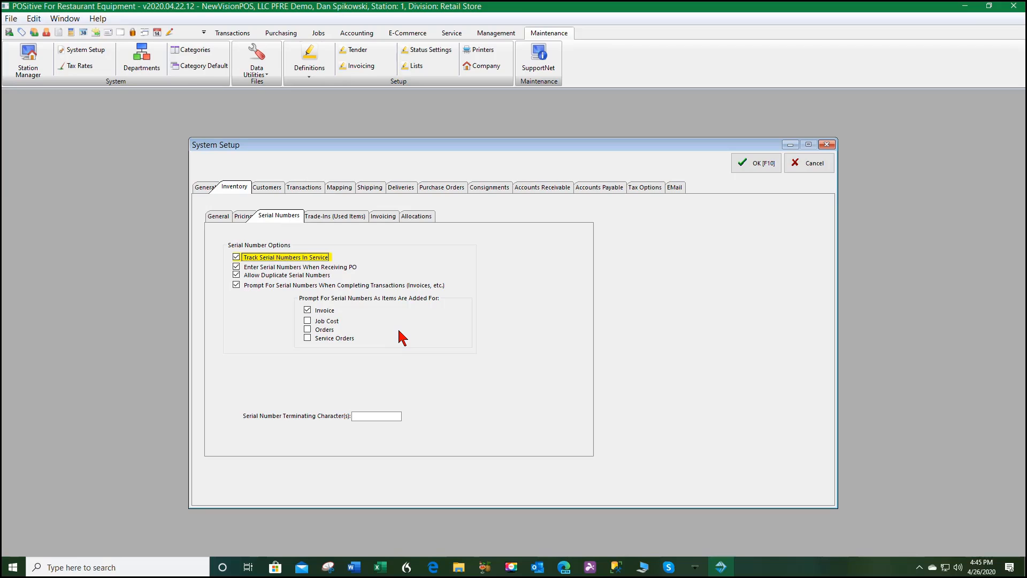
left_click(337, 216)
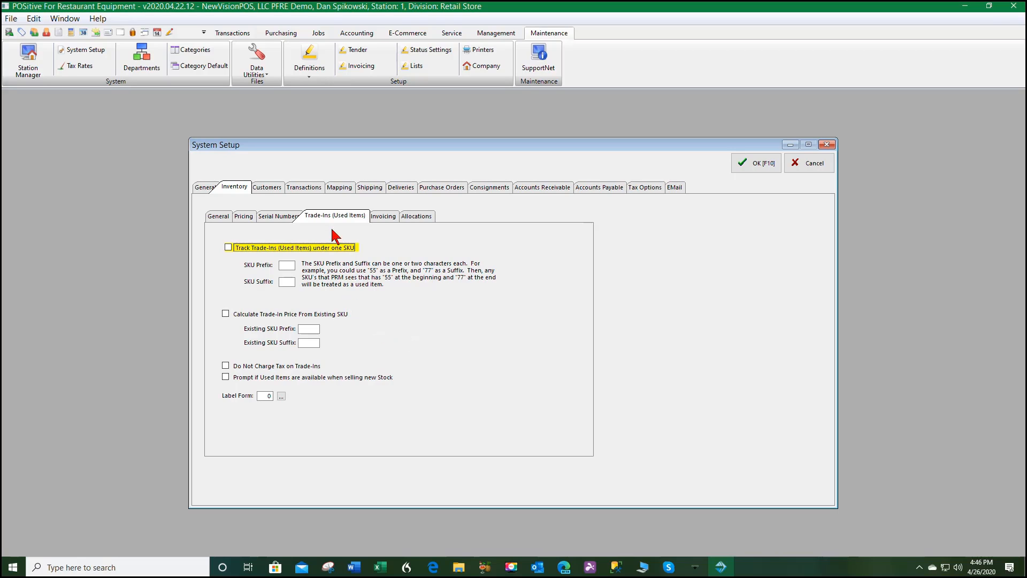
left_click(382, 217)
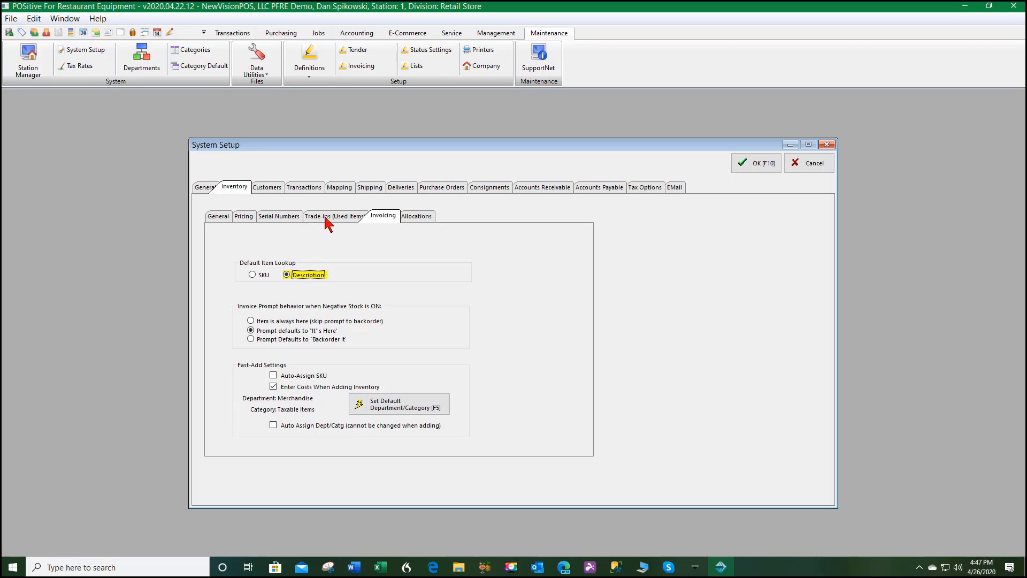
left_click(416, 217)
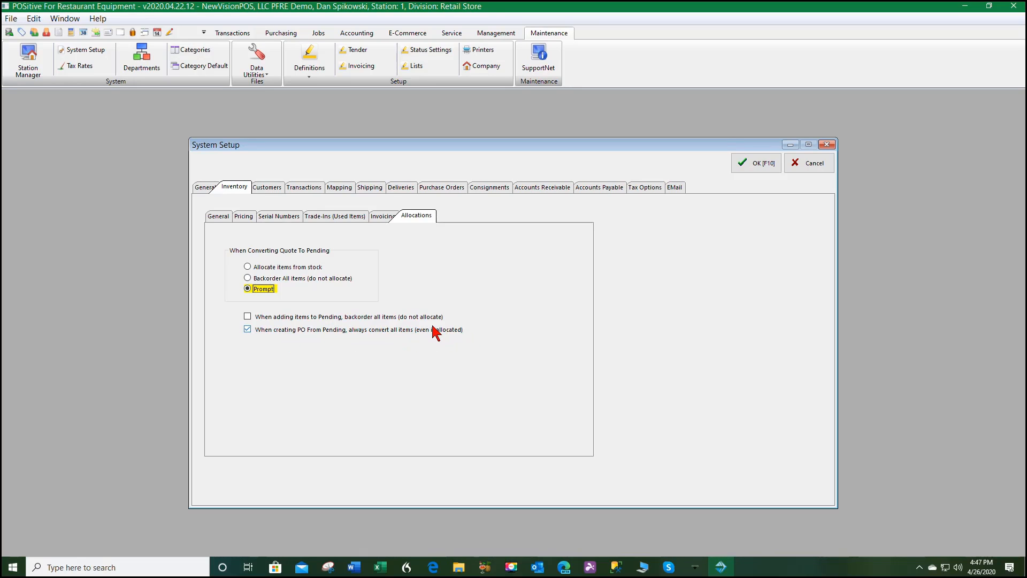
left_click(269, 188)
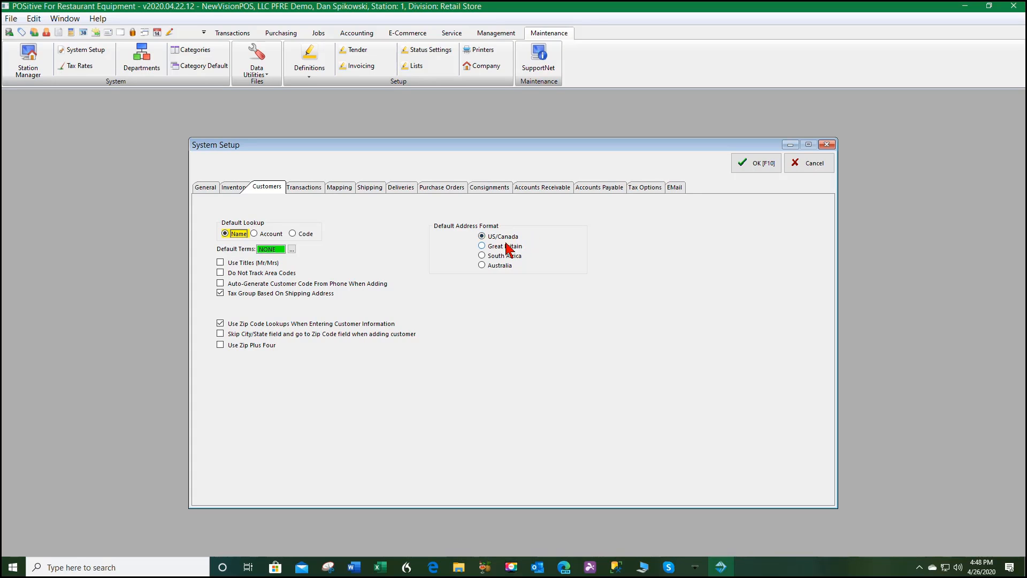
Enable Default To Customer-Assigned Sales ID When Invoicing in the customer options for transactions.
left_click(313, 193)
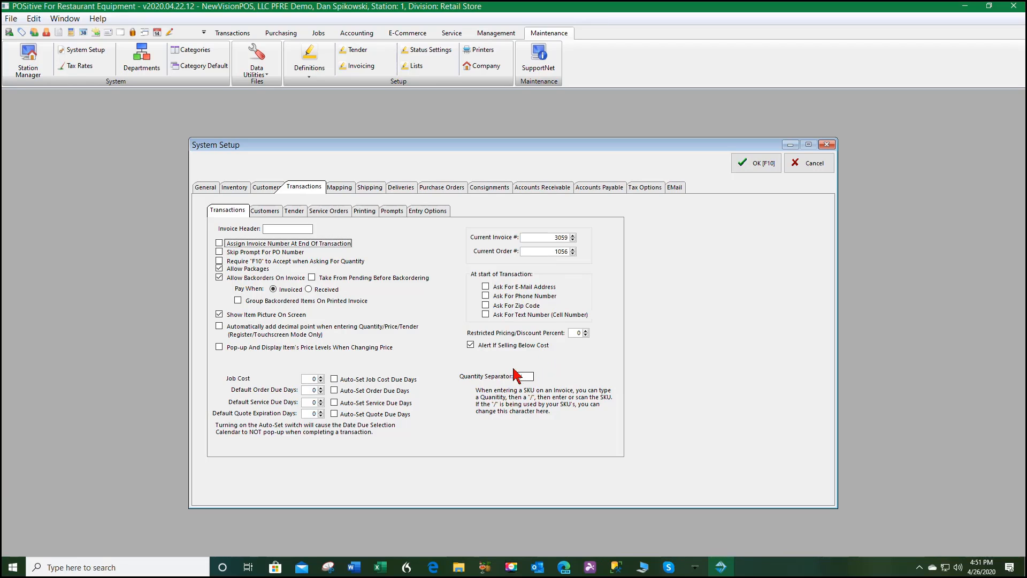
left_click(274, 217)
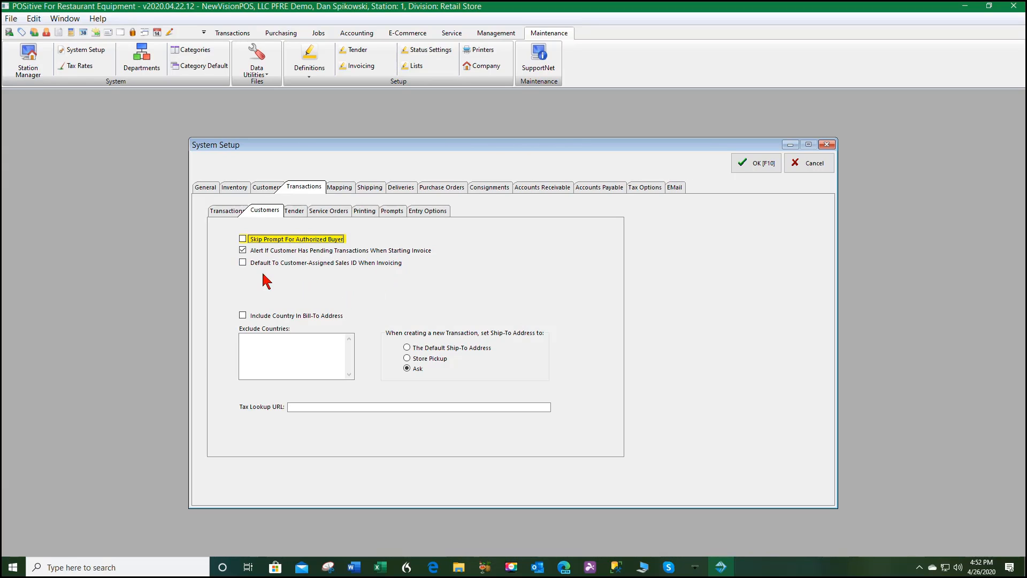
left_click(243, 263)
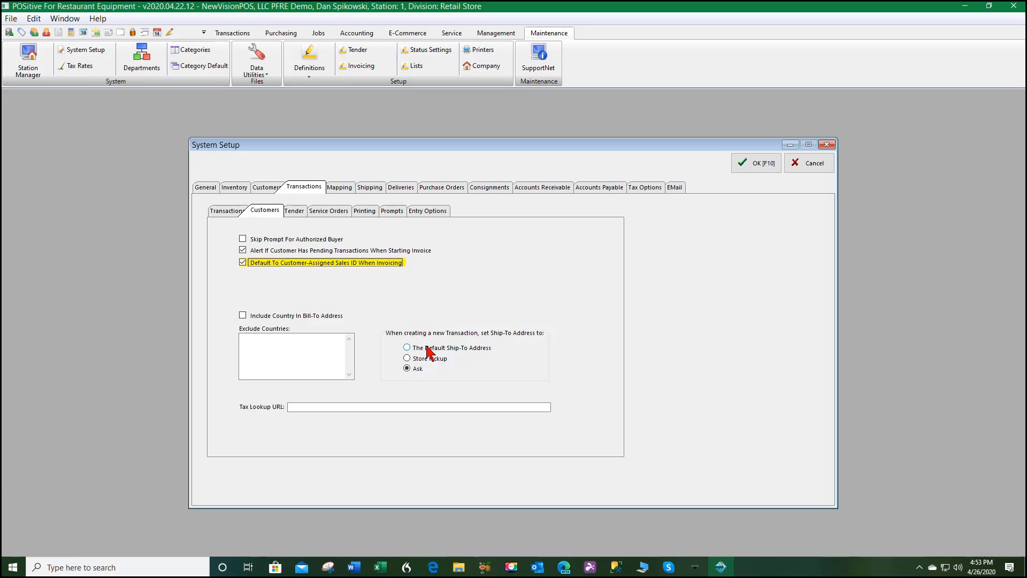
left_click(294, 408)
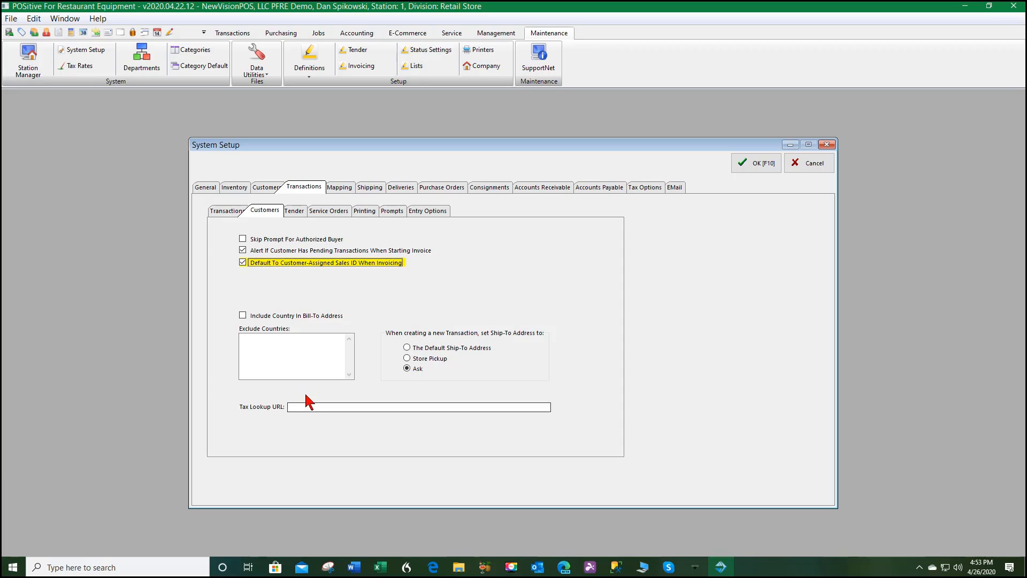
Review the transaction tender options and choose Checked In as the default status for new service orders.
left_click(298, 213)
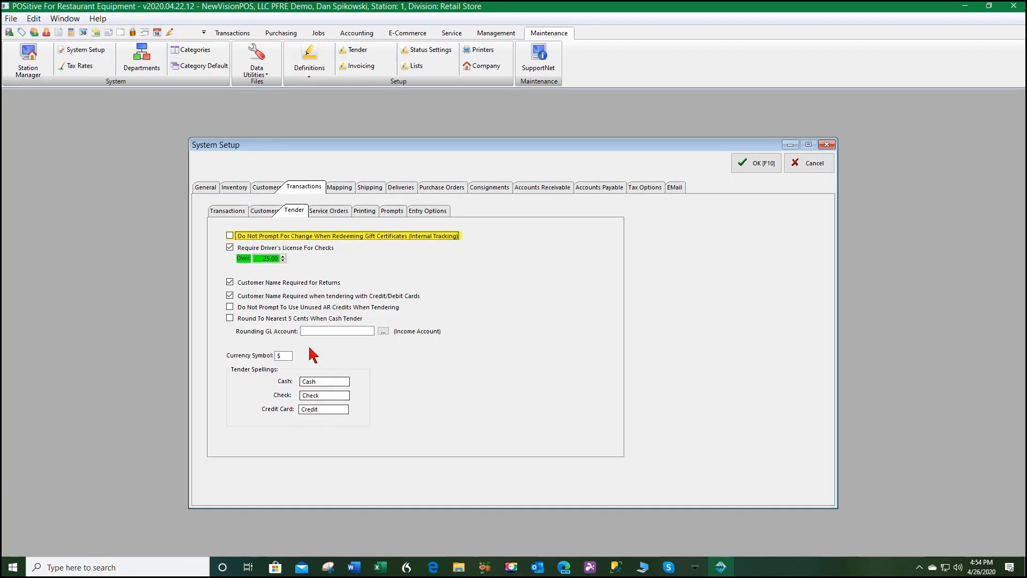
left_click(333, 213)
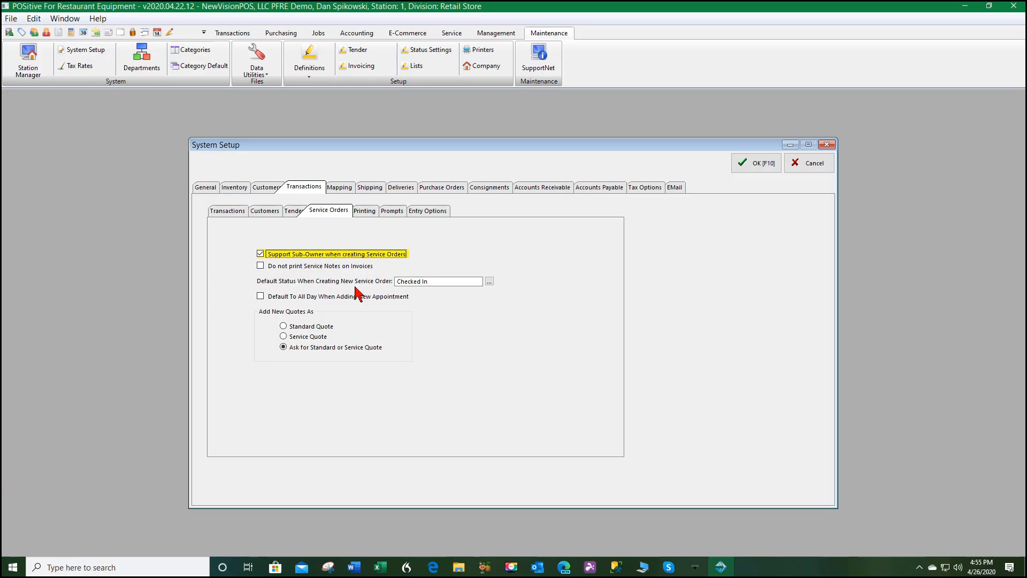
left_click(488, 281)
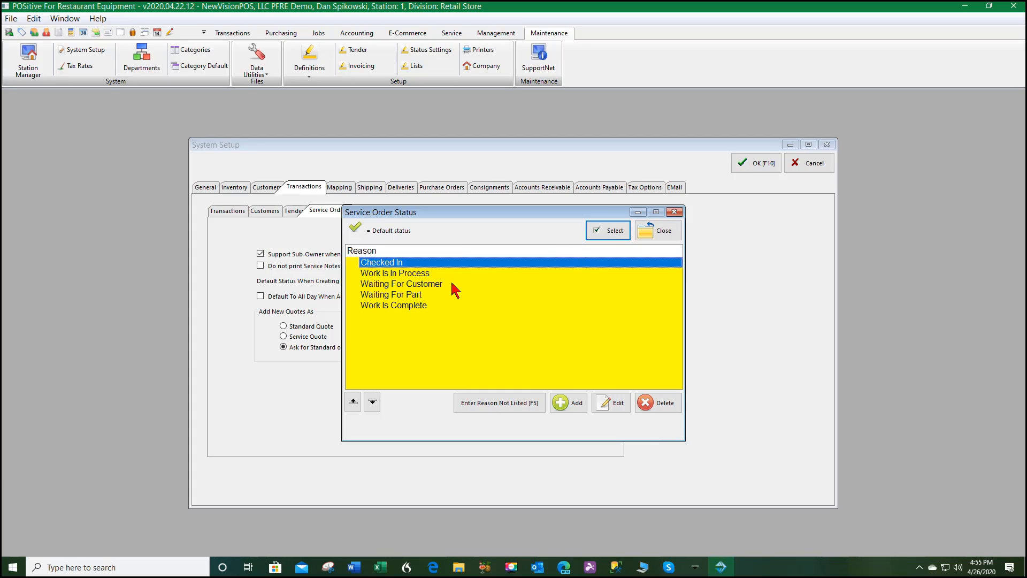
left_click(612, 230)
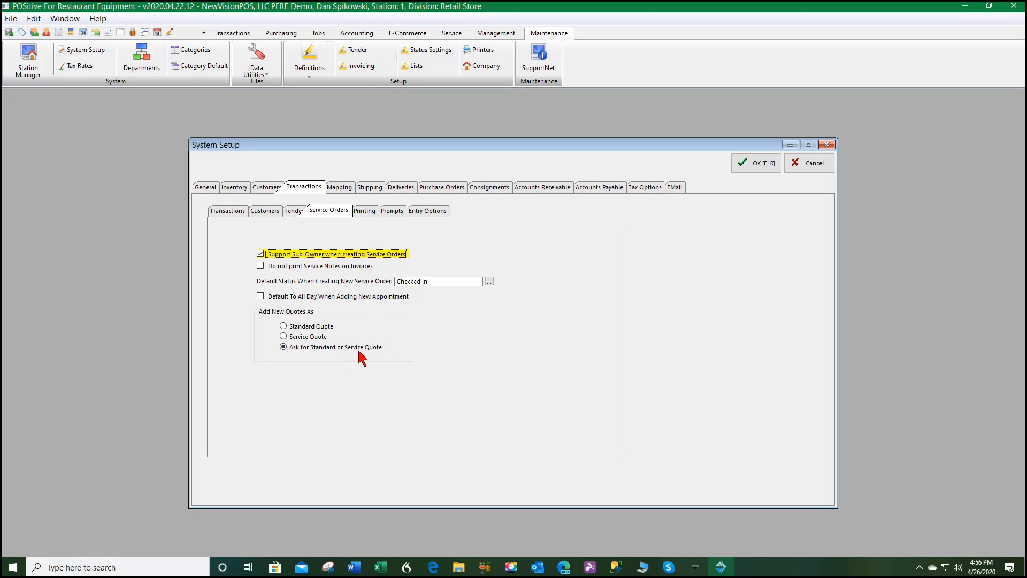
Review the transaction printing options and the types available for the first transaction prompt.
left_click(367, 211)
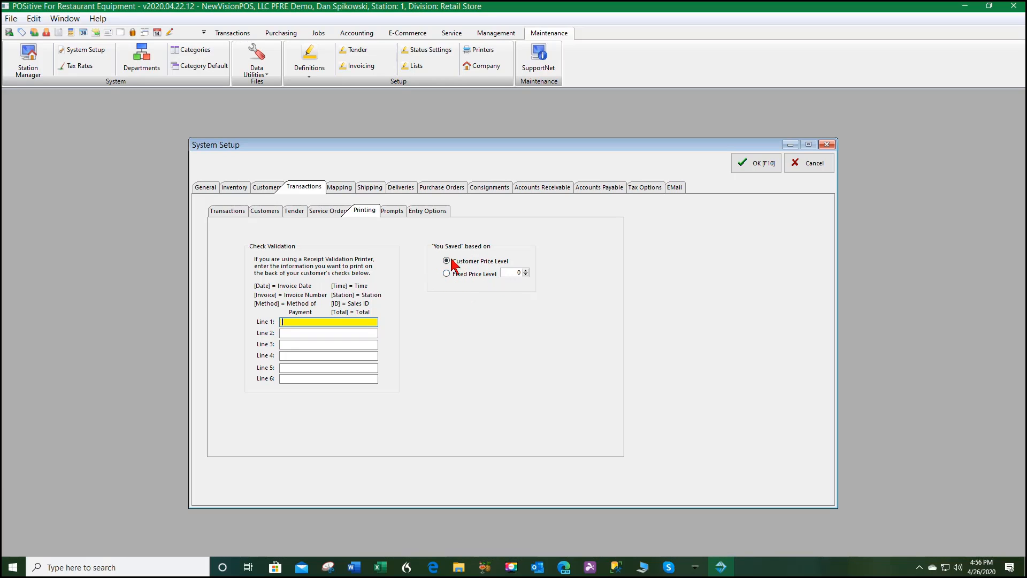
left_click(393, 212)
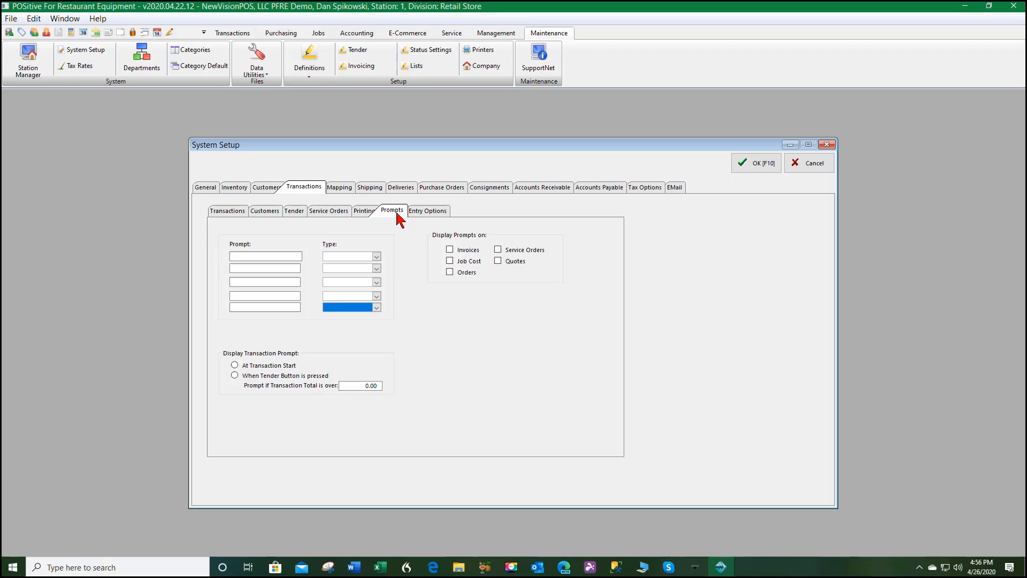
left_click(246, 259)
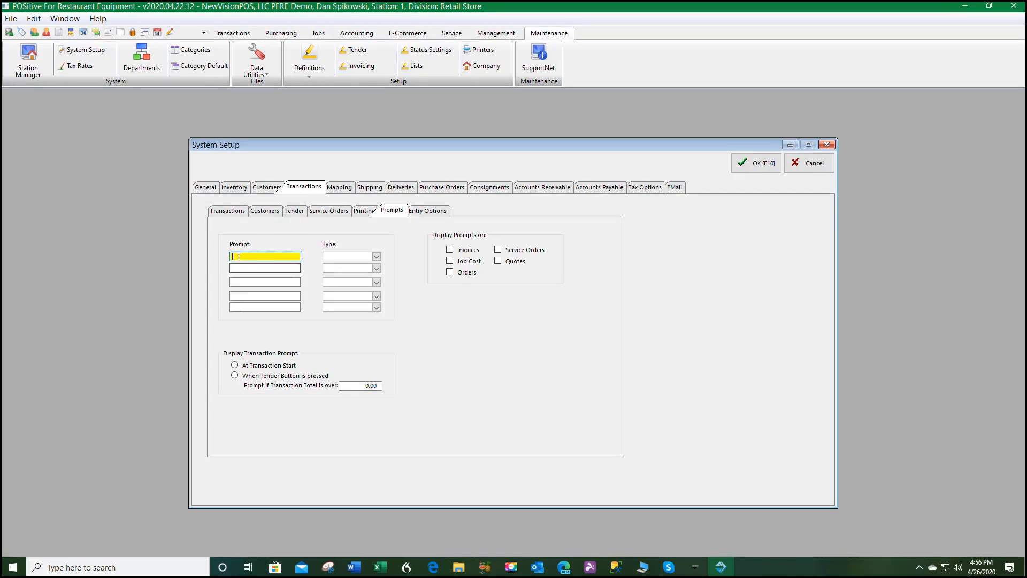
left_click(377, 257)
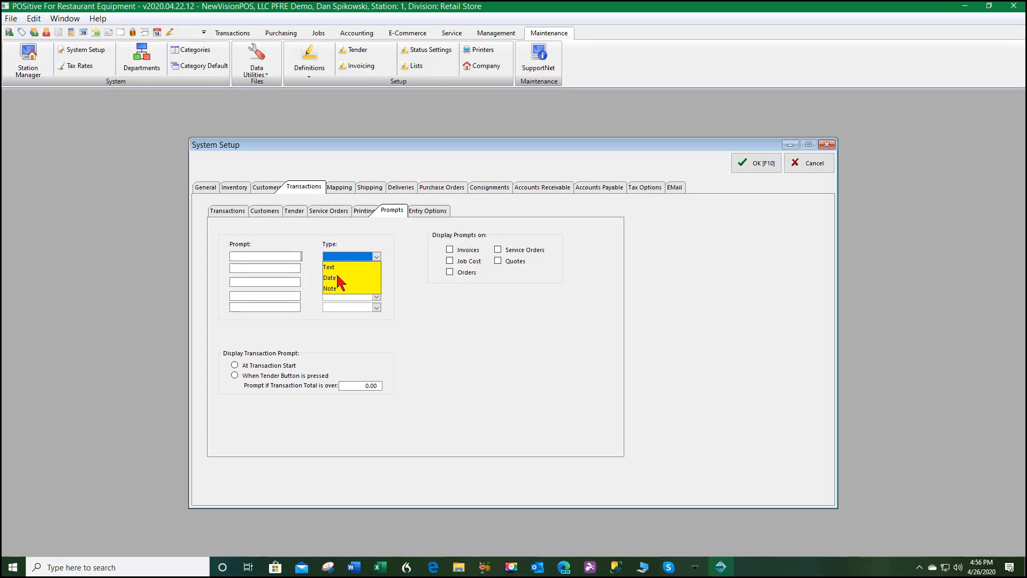
left_click(408, 290)
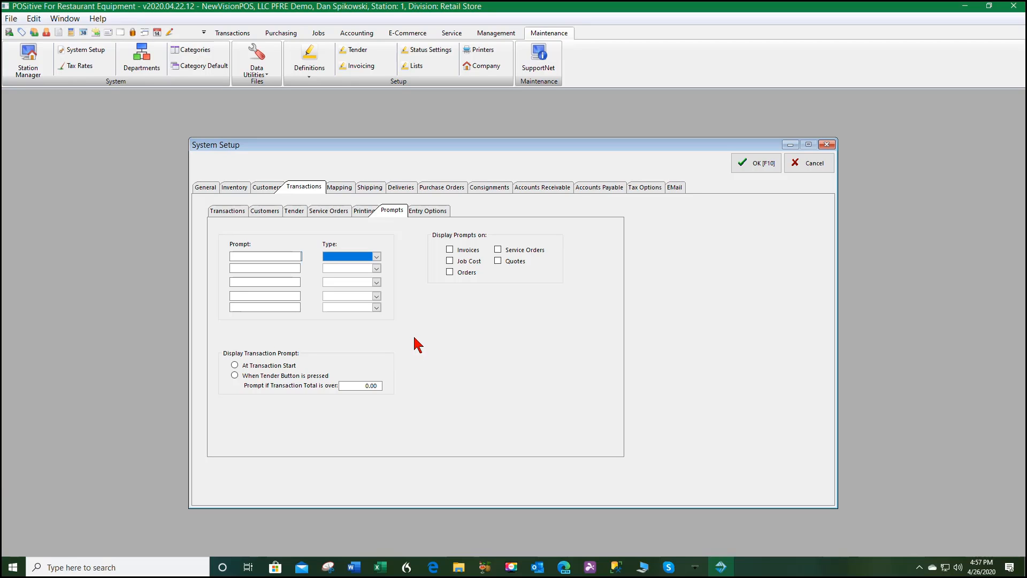
Activate Advanced Search in the entry options for transactions.
left_click(437, 219)
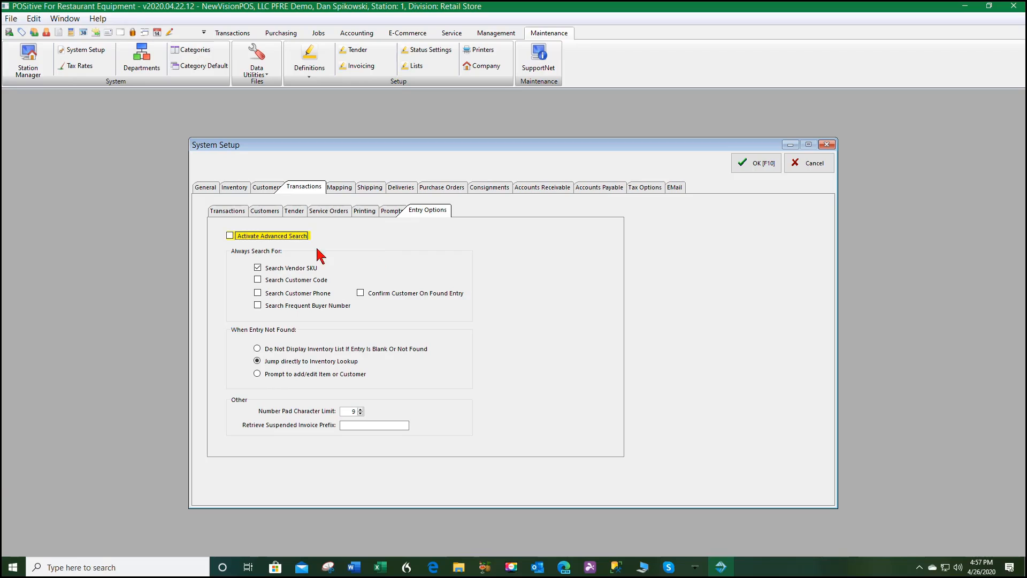
left_click(230, 236)
Review the mapping, shipping and delivery settings.
left_click(339, 192)
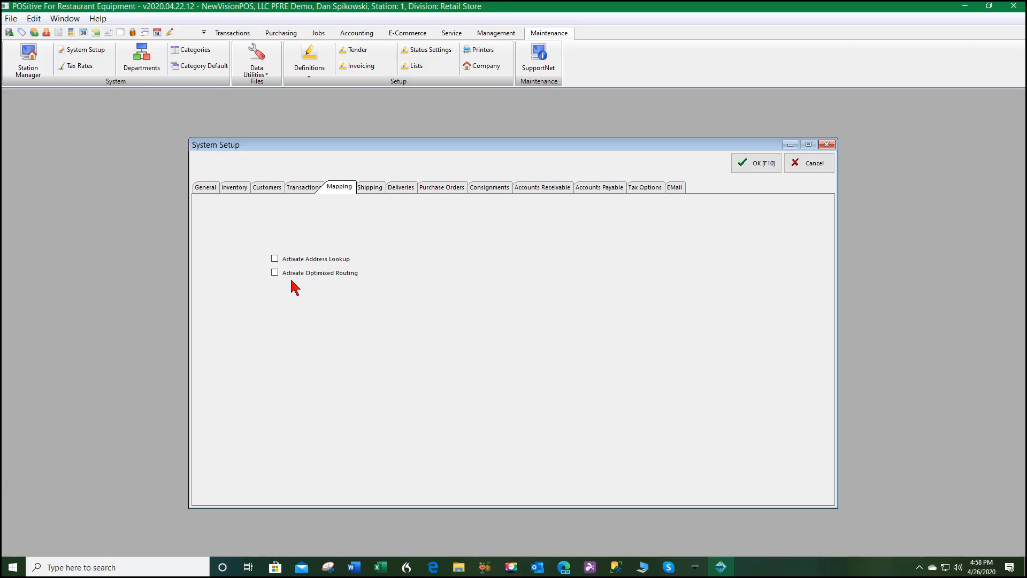
left_click(369, 199)
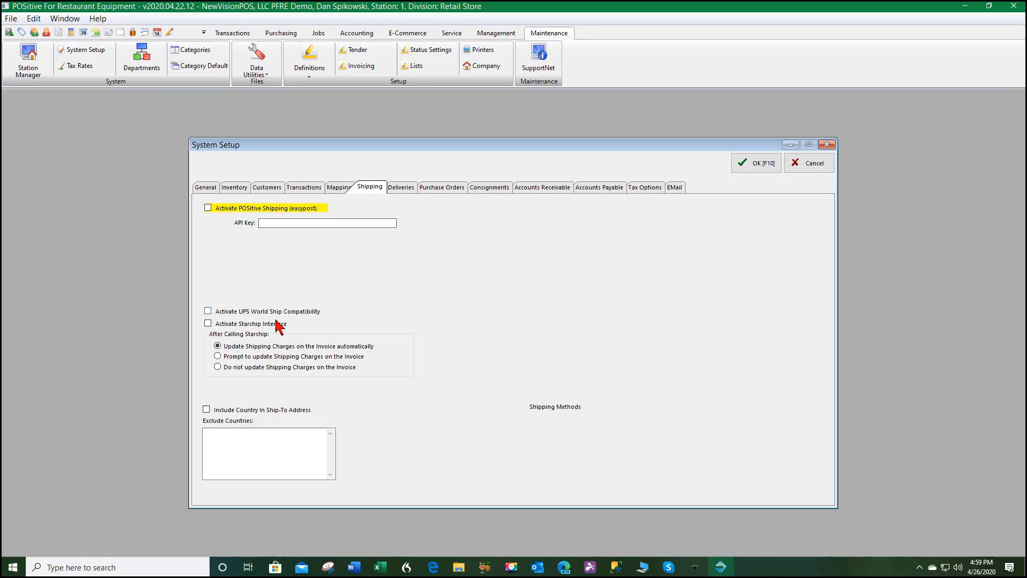
left_click(408, 188)
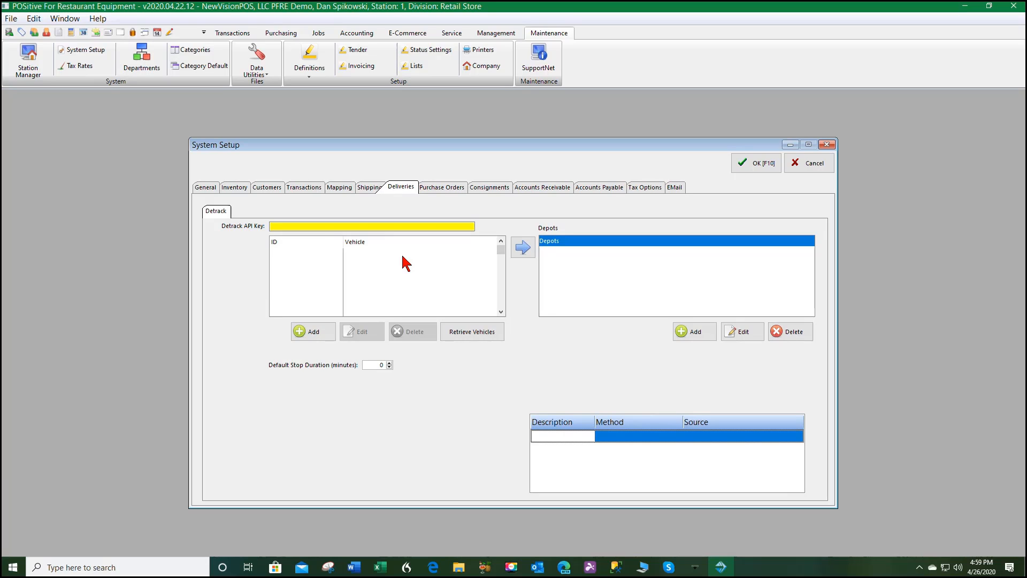
Examine the purchase order settings, including the prefix and suffix for auto-filled order numbers.
left_click(448, 196)
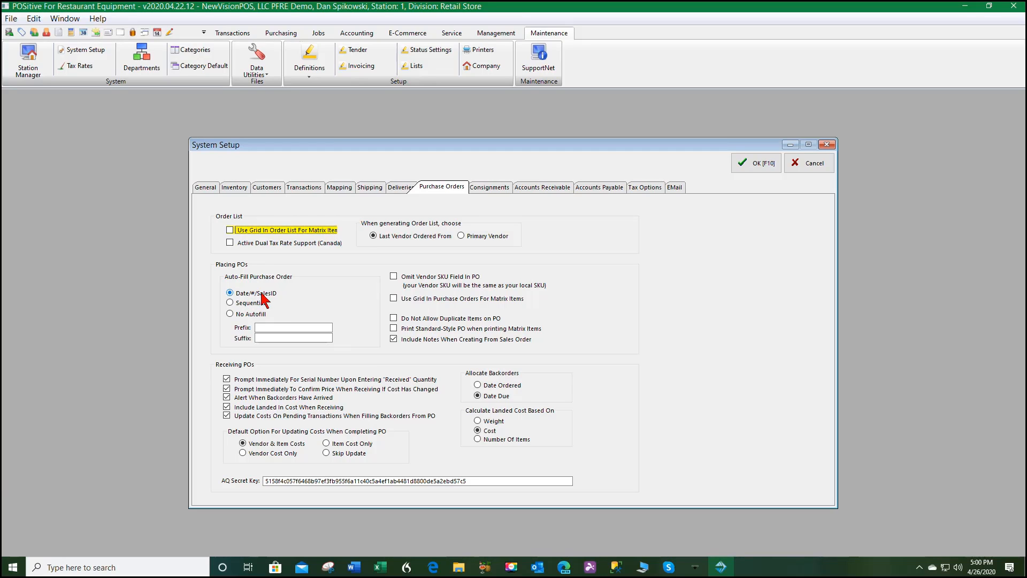
left_click(257, 327)
left_click(269, 338)
left_click(55, 541)
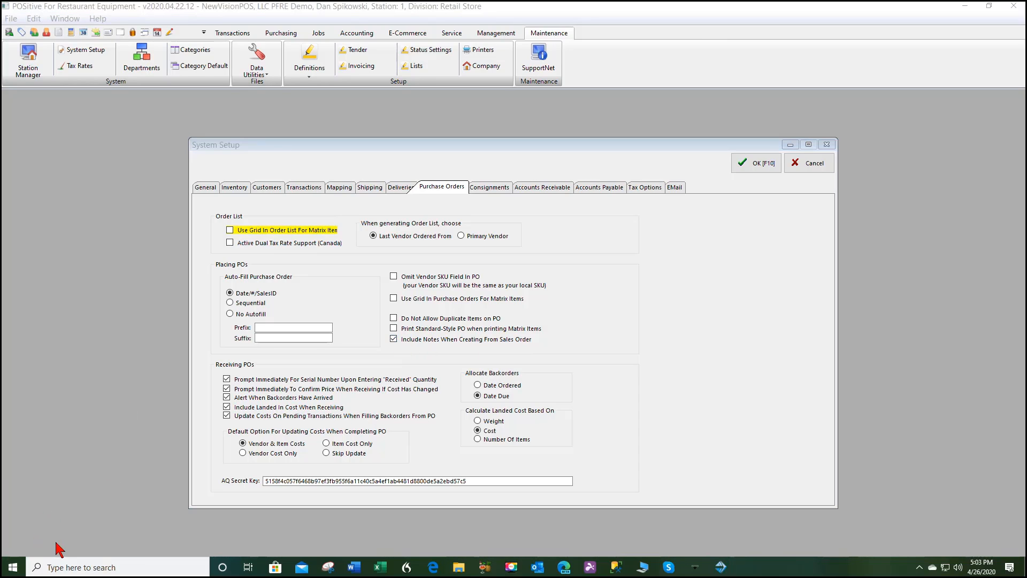
Review the consignment, accounts receivable and accounts payable settings, including the checking accounts available for generating payable checks.
left_click(487, 188)
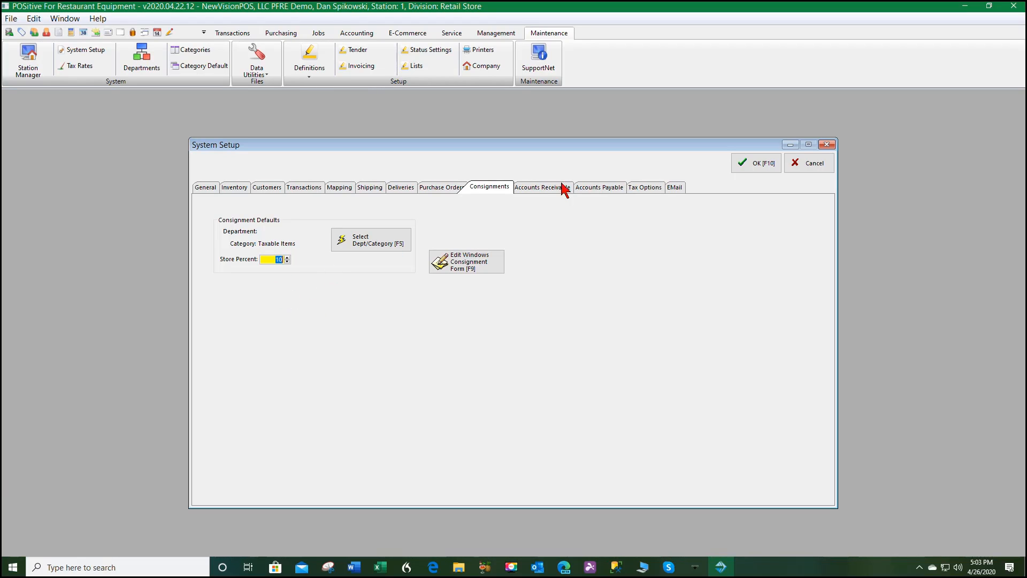
left_click(534, 188)
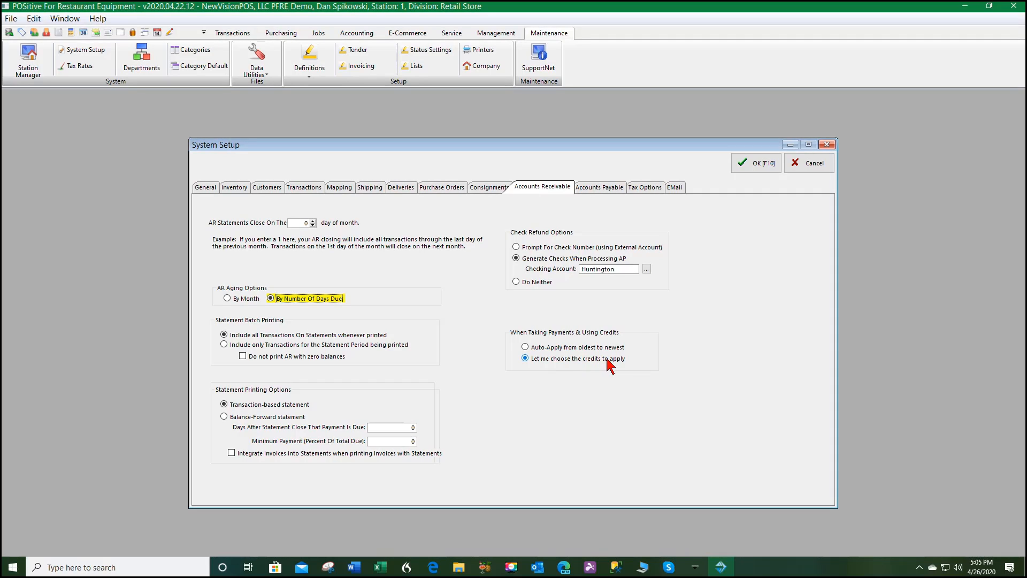
left_click(602, 188)
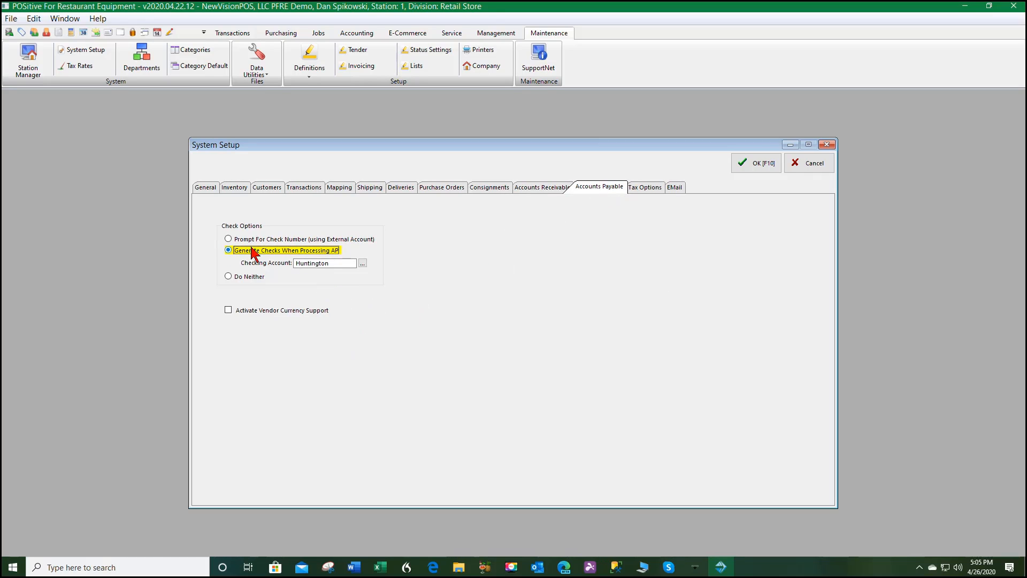
left_click(362, 263)
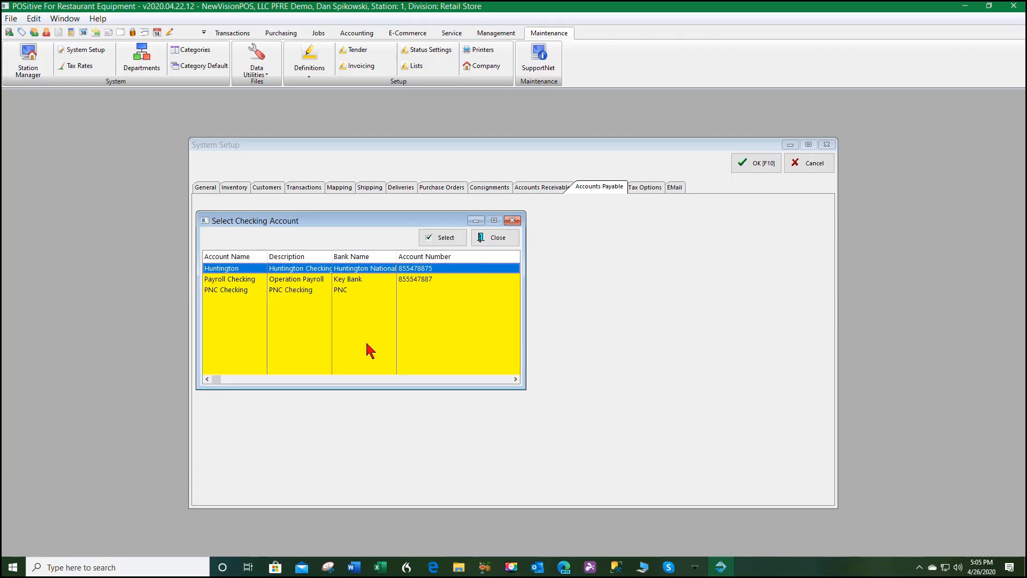
left_click(491, 237)
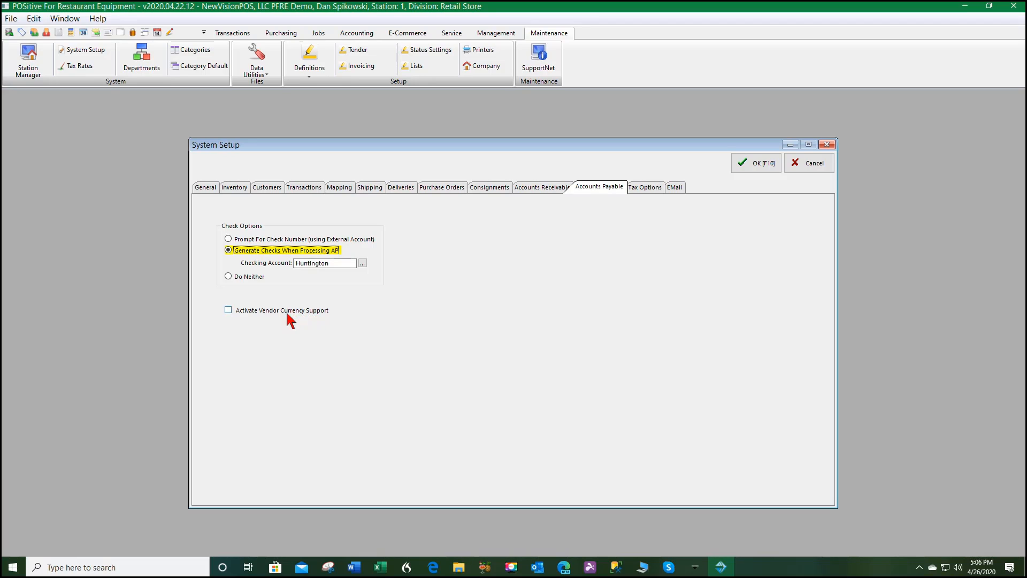
Review the general, tax-inclusive and TaxCloud tax options, and the e-mail client and sending formats.
left_click(654, 193)
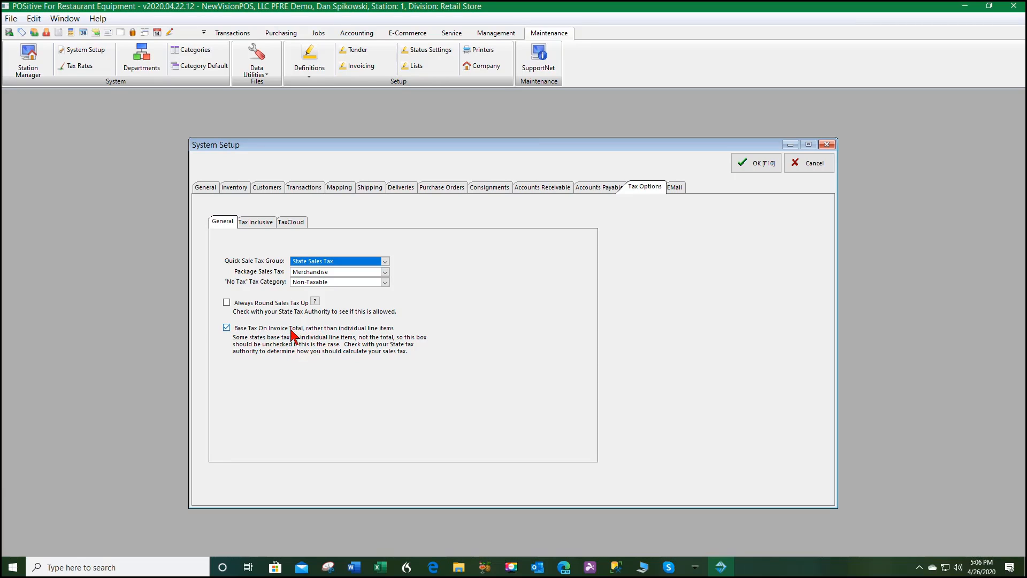
left_click(257, 225)
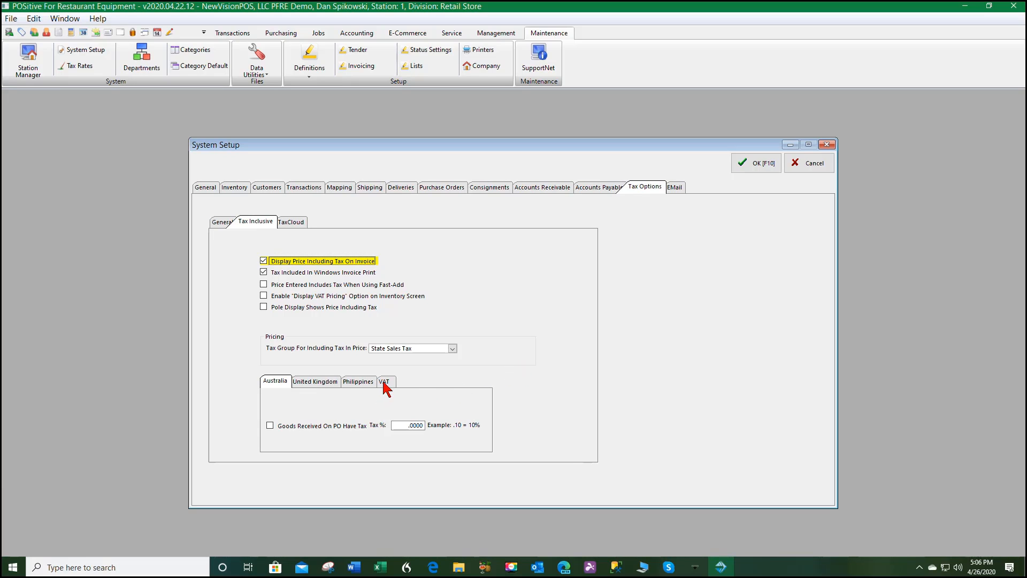
left_click(286, 225)
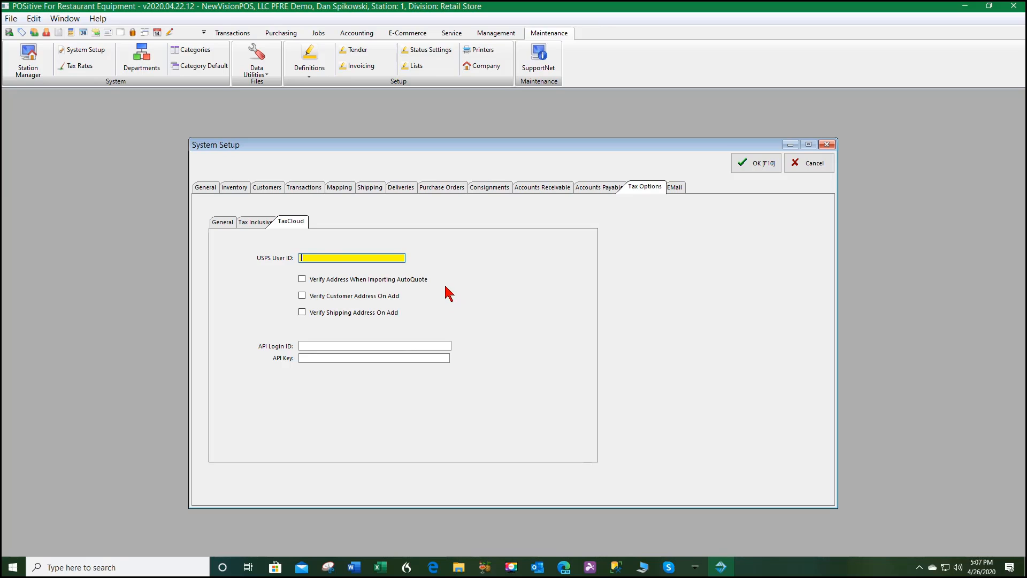
left_click(679, 190)
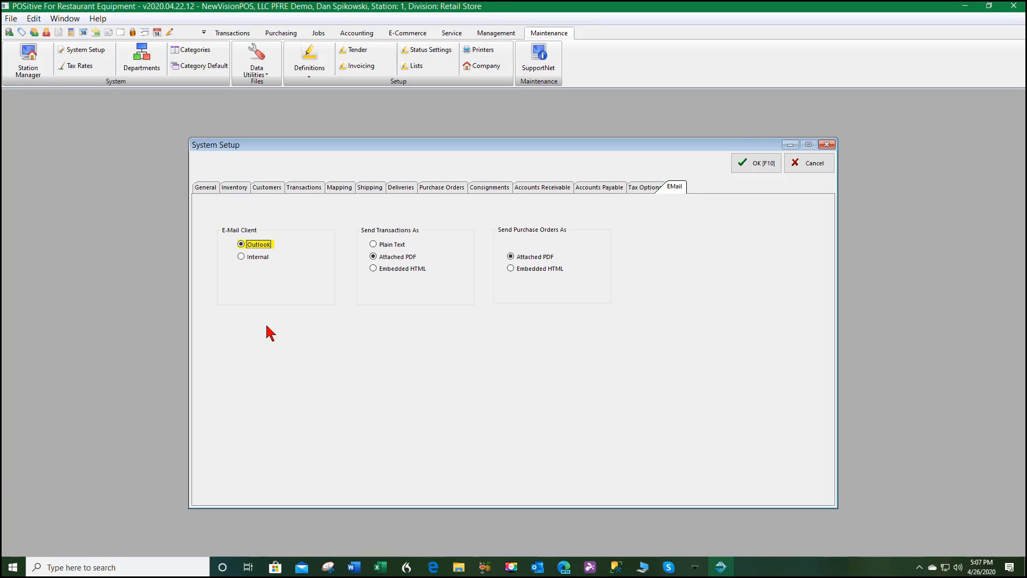